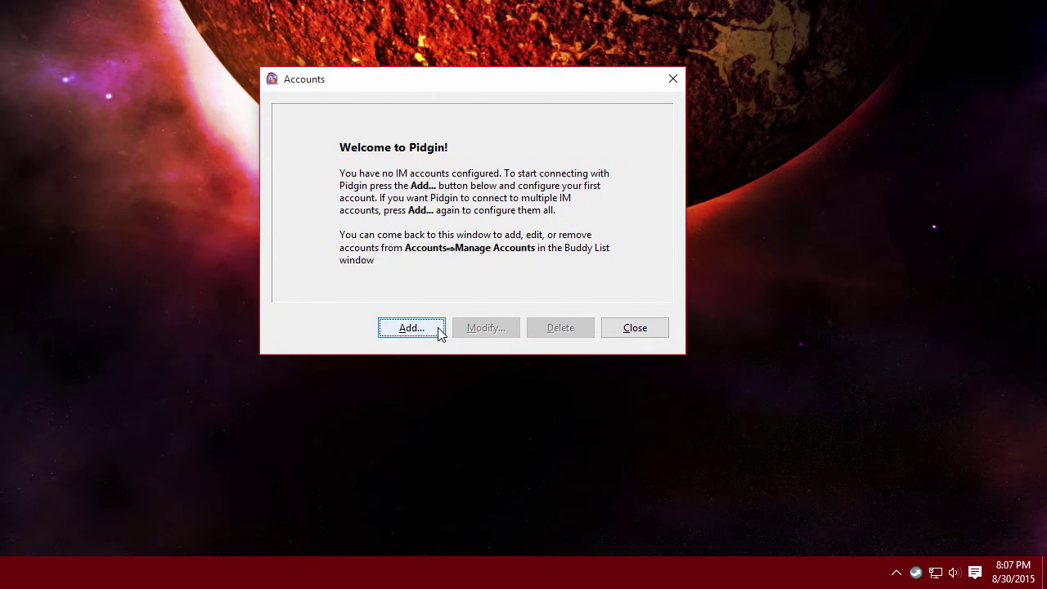
# Start adding a new account with Facebook (XMPP) as the protocol.
pyautogui.click(439, 332)
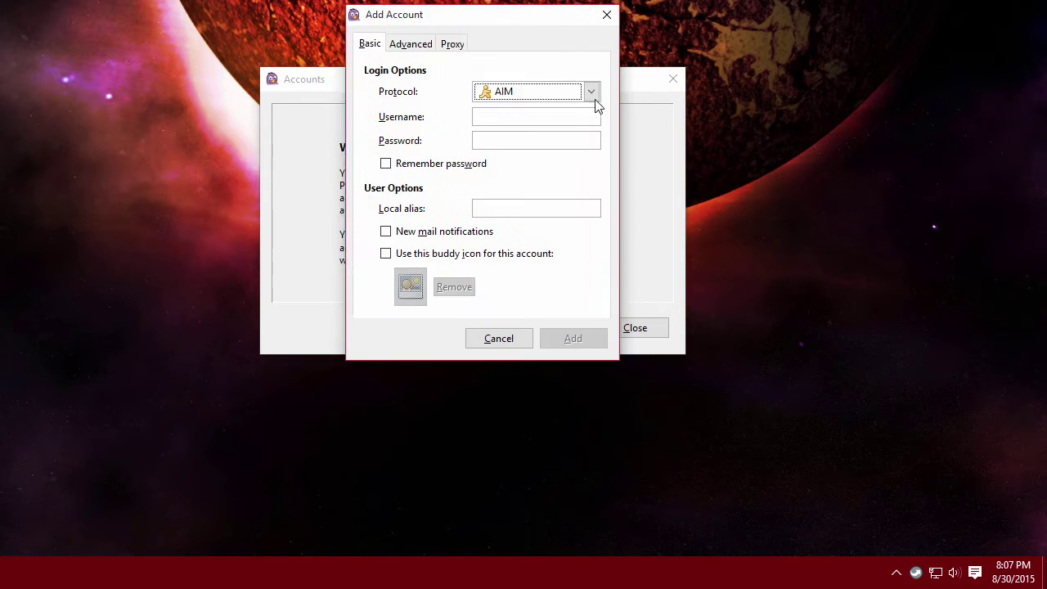
pyautogui.click(591, 112)
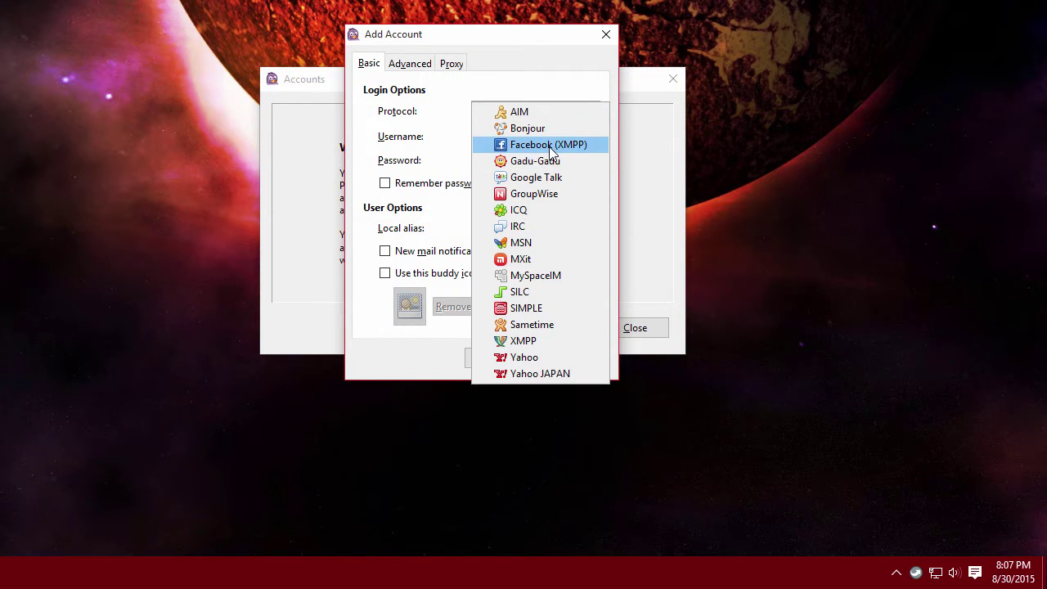
pyautogui.click(563, 149)
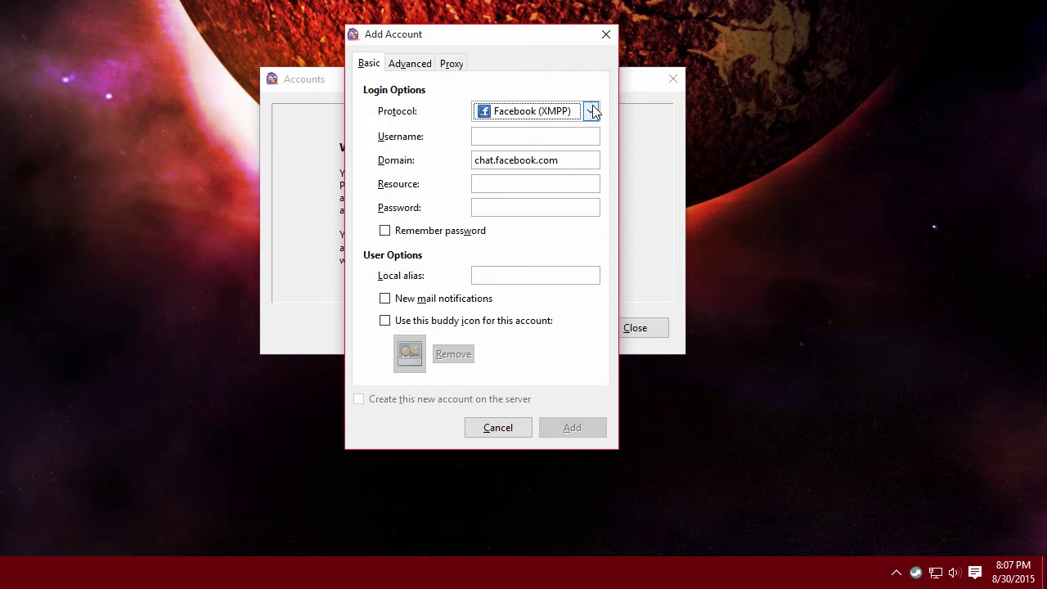
# Close the Add Account and Accounts windows without adding anything, and bring up Pidgin's tray menu.
pyautogui.click(606, 35)
pyautogui.click(673, 78)
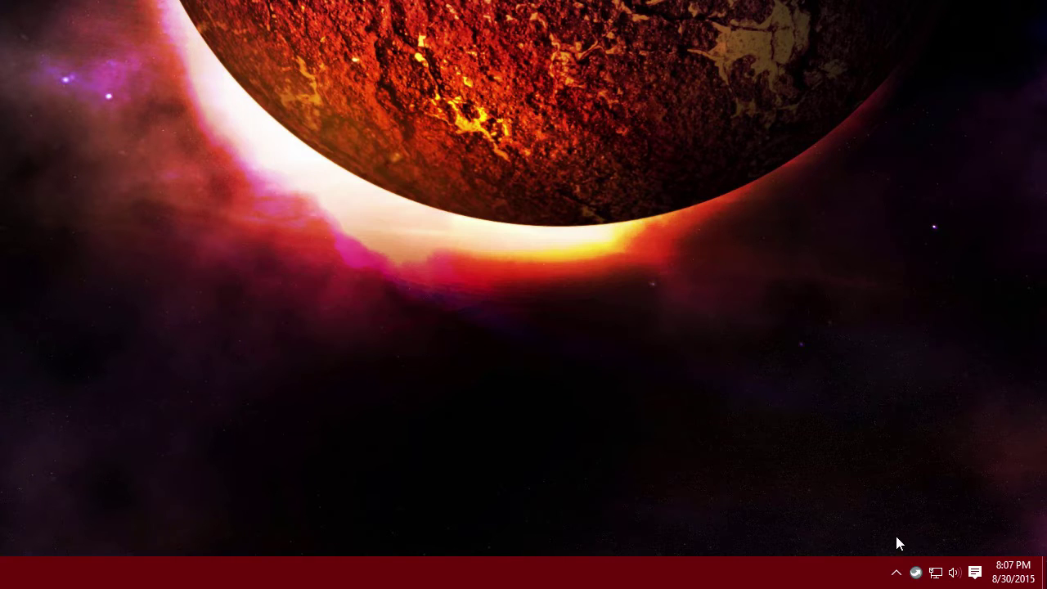
pyautogui.click(897, 573)
pyautogui.rightClick(930, 539)
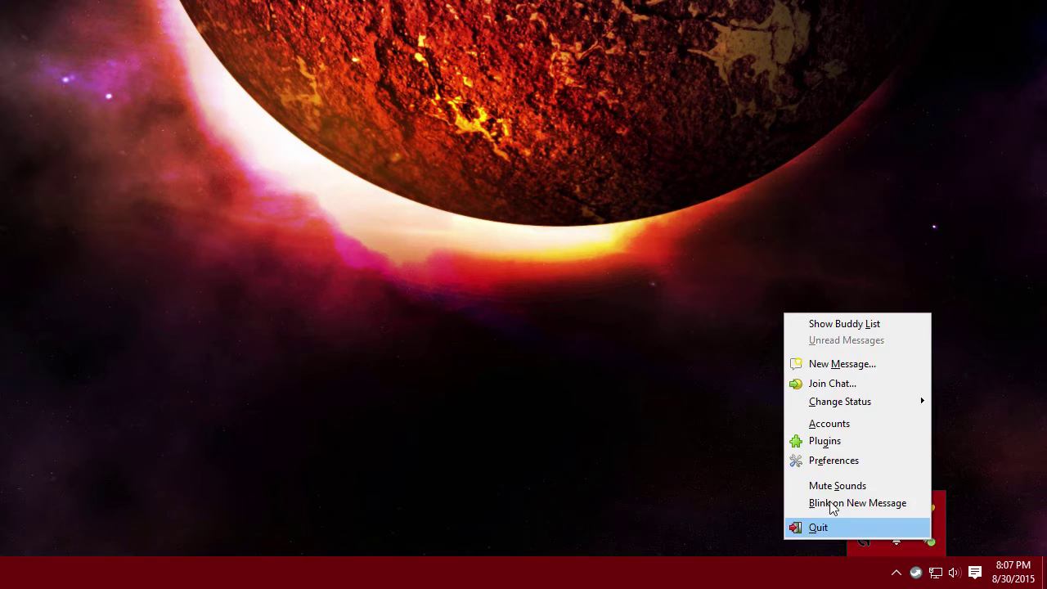
# Quit Pidgin, review the purple-facebook 'Installing on Windows' wiki steps, then switch to an empty desktop.
pyautogui.click(822, 527)
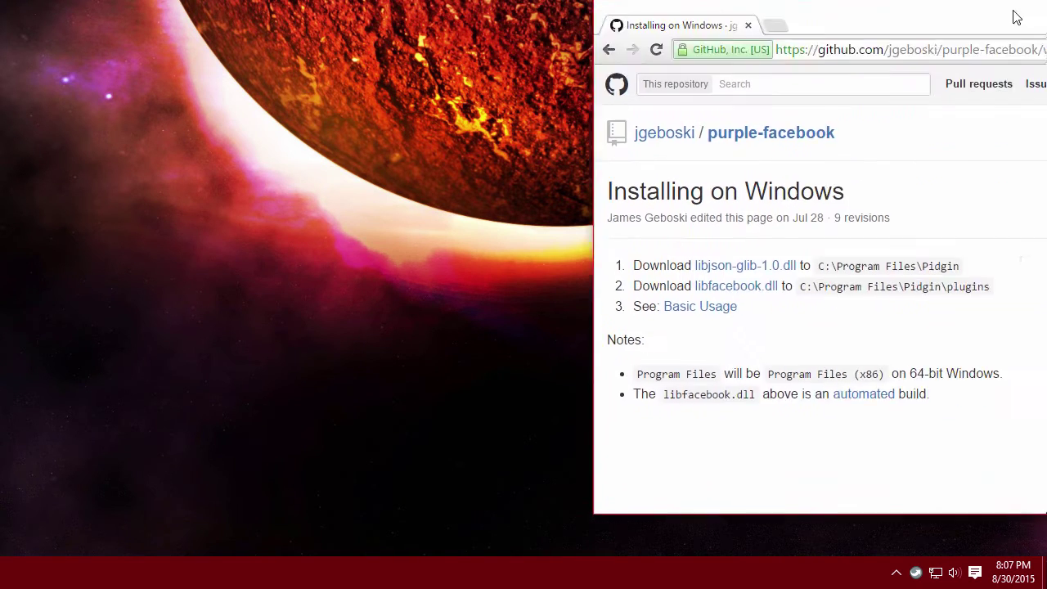
pyautogui.moveTo(1046, 52); pyautogui.dragTo(634, 60)
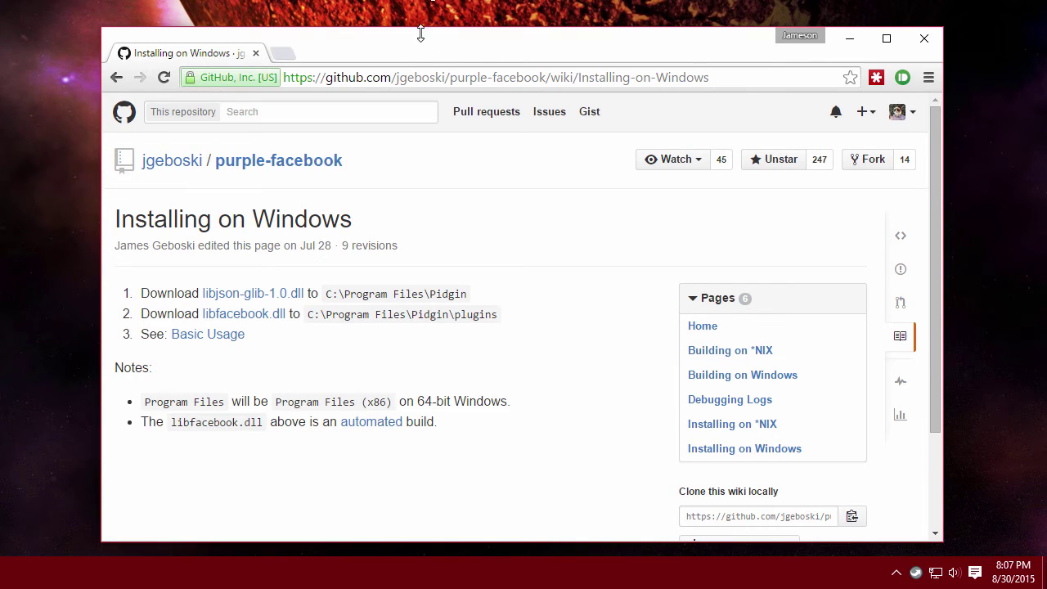
pyautogui.press('ctrl+super+Left')
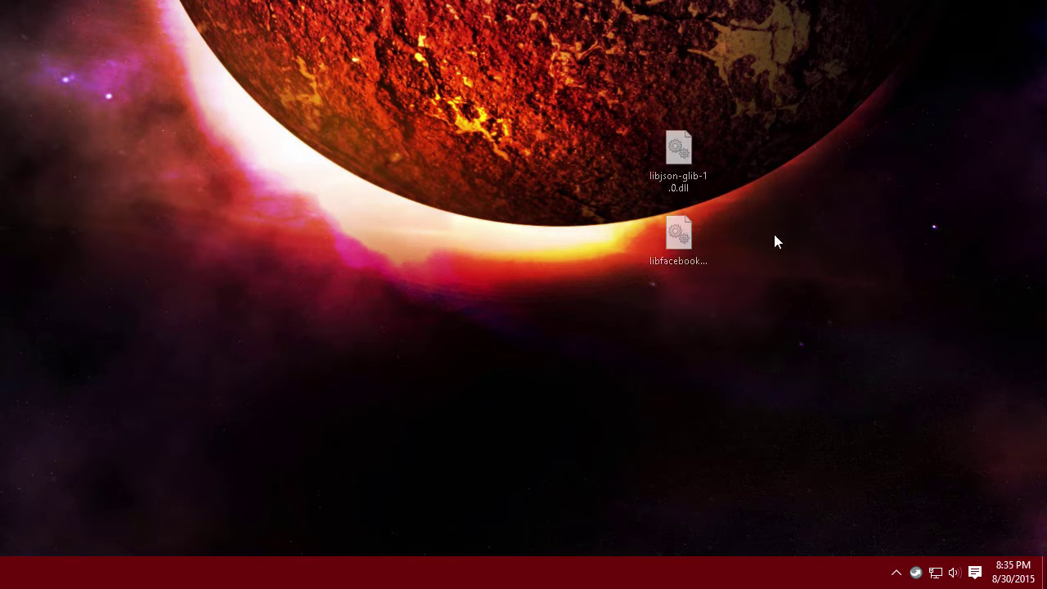
# Place both DLL files on the desktop and open Pidgin Portable's folder via Explore Here.
pyautogui.moveTo(777, 238); pyautogui.dragTo(961, 290)
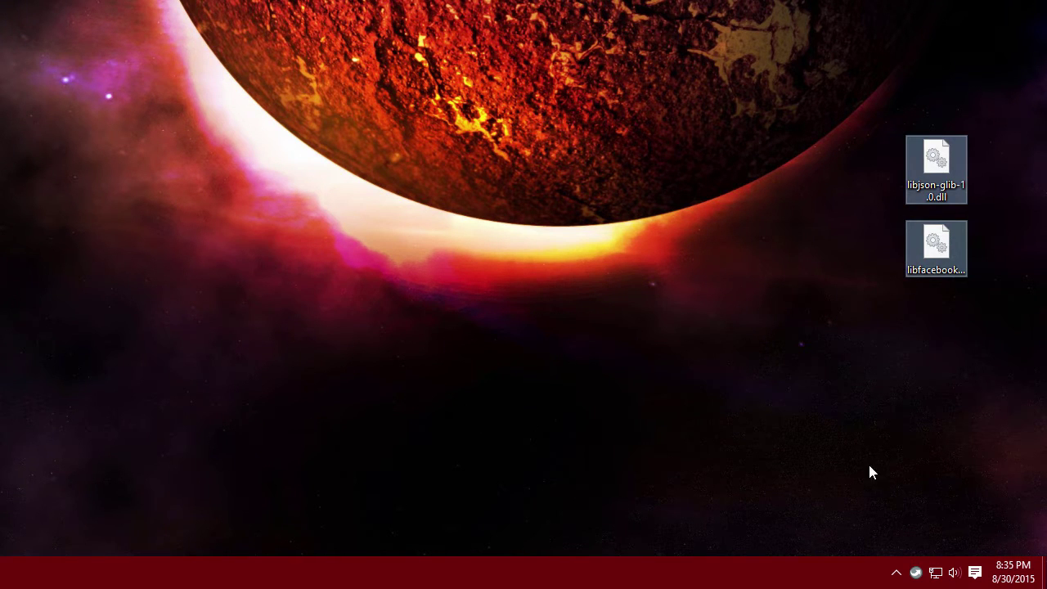
pyautogui.click(872, 472)
pyautogui.click(916, 573)
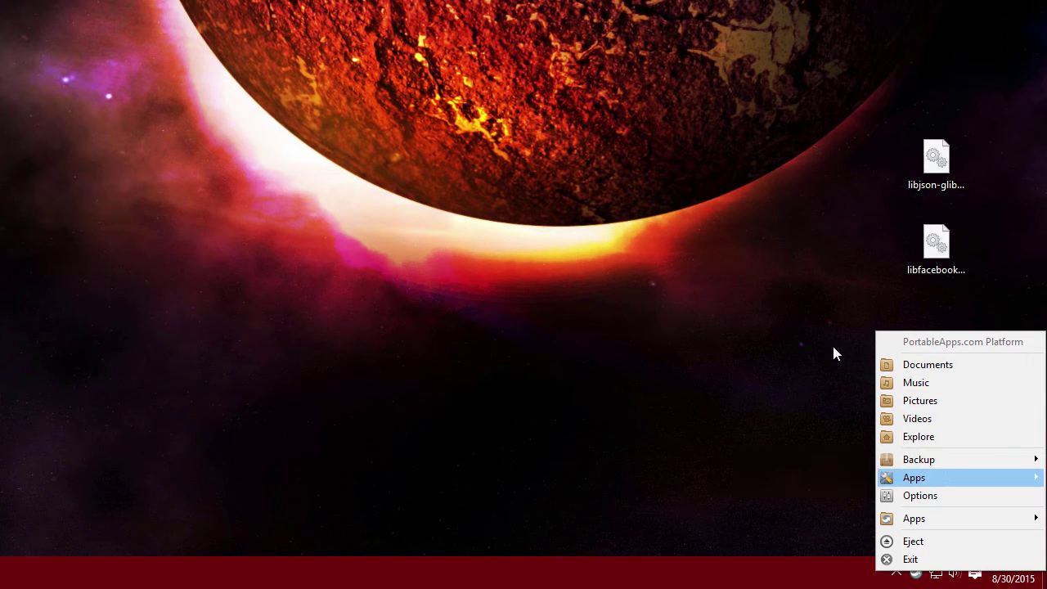
pyautogui.click(915, 573)
pyautogui.click(915, 573)
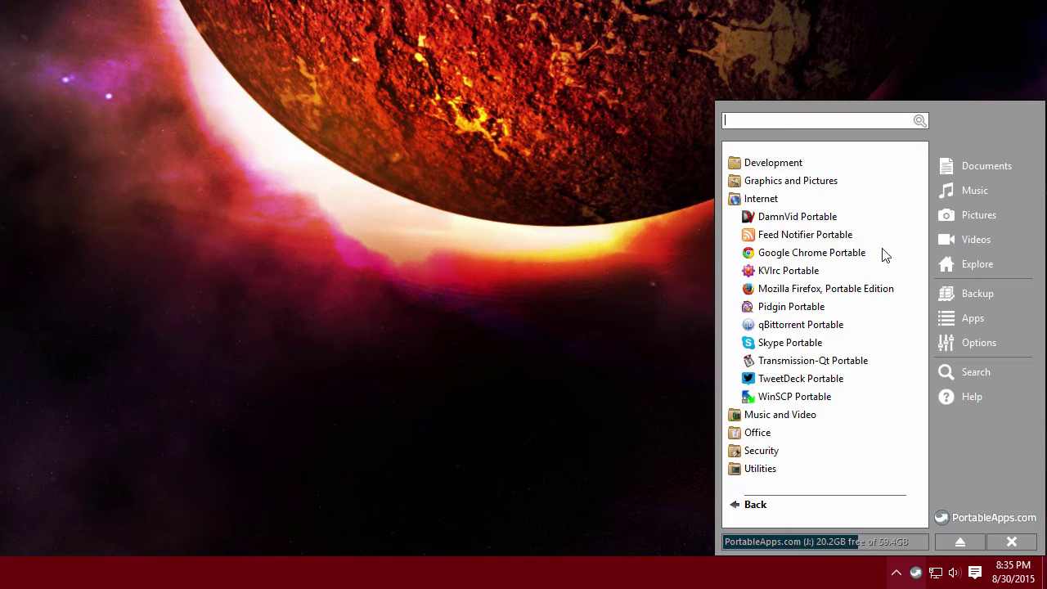
pyautogui.rightClick(784, 306)
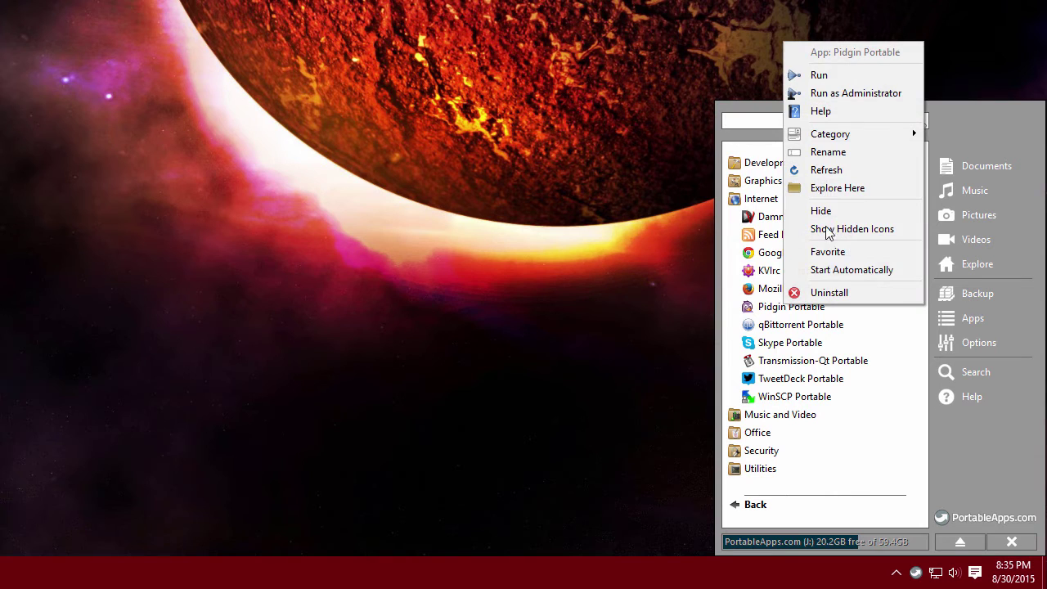
pyautogui.click(859, 190)
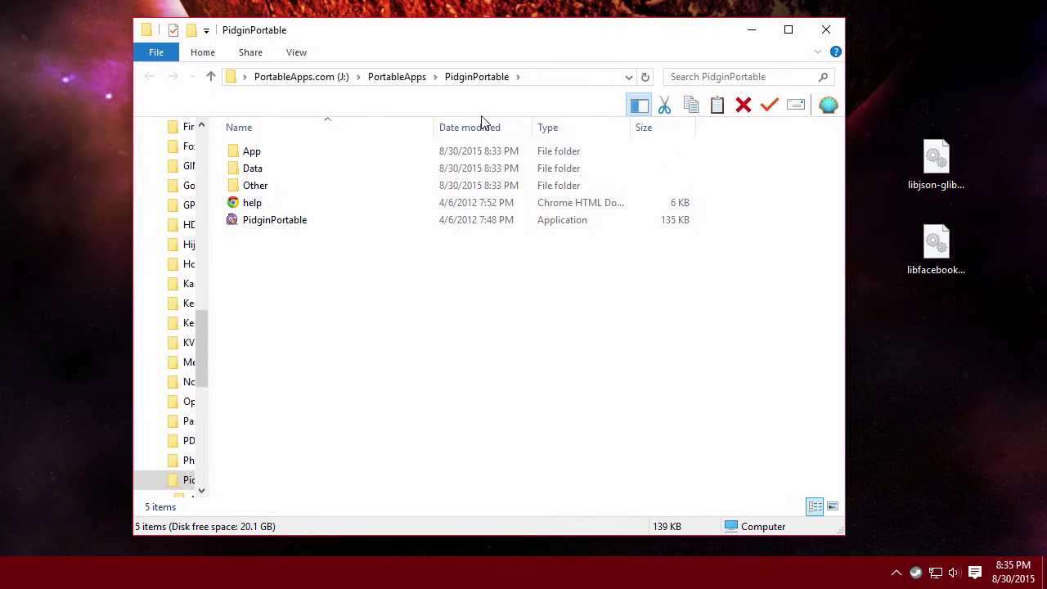
# Copy libjson-glib-1.0.dll from the desktop into PidginPortable's App\Pidgin folder.
pyautogui.click(251, 150)
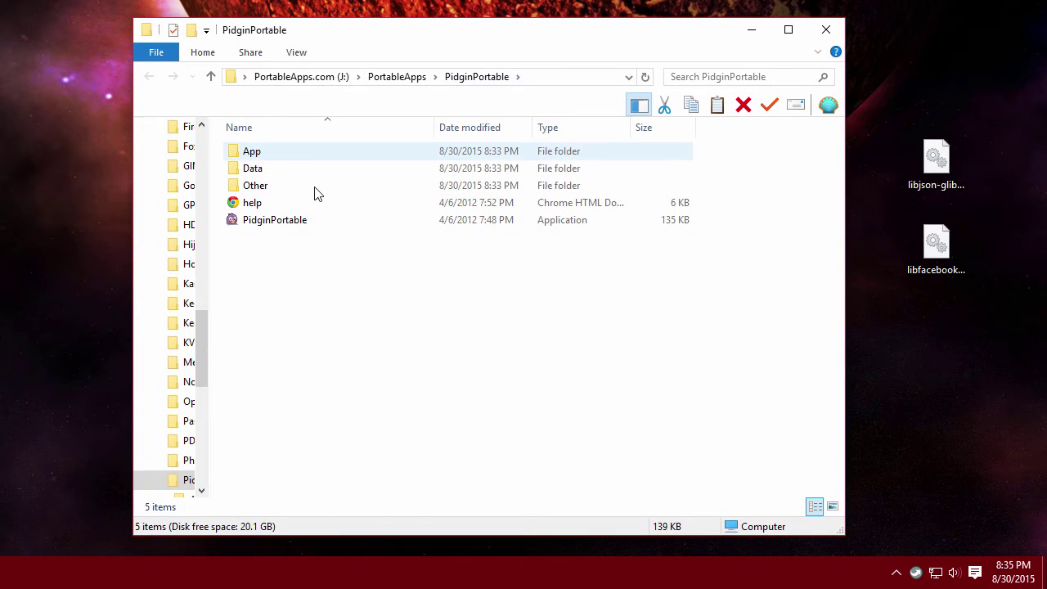
pyautogui.doubleClick(280, 224)
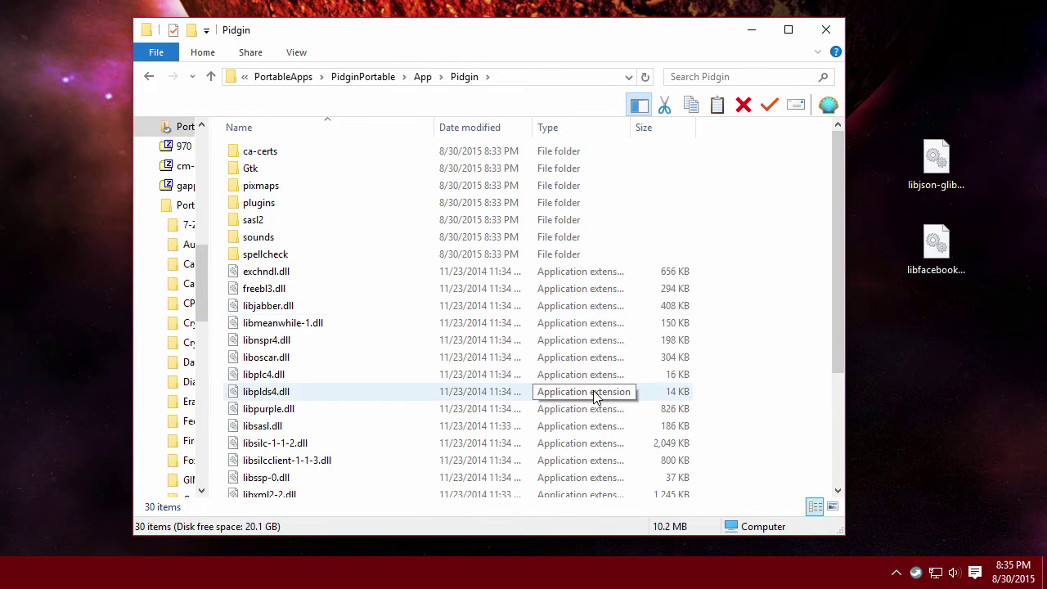
pyautogui.scroll(-3, 595, 397)
pyautogui.scroll(3, 594, 396)
pyautogui.click(463, 360)
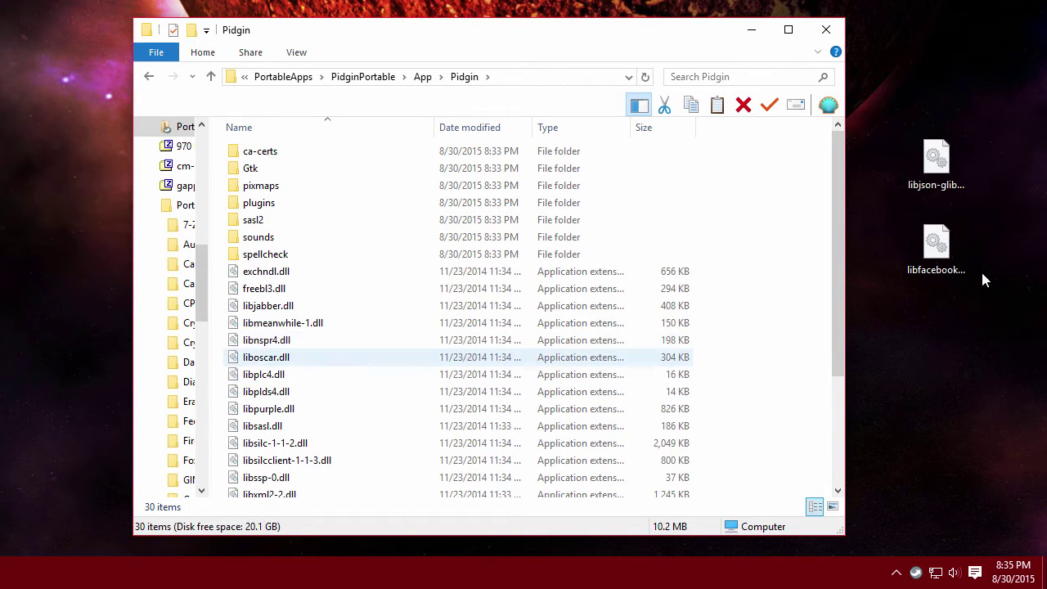
pyautogui.click(937, 168)
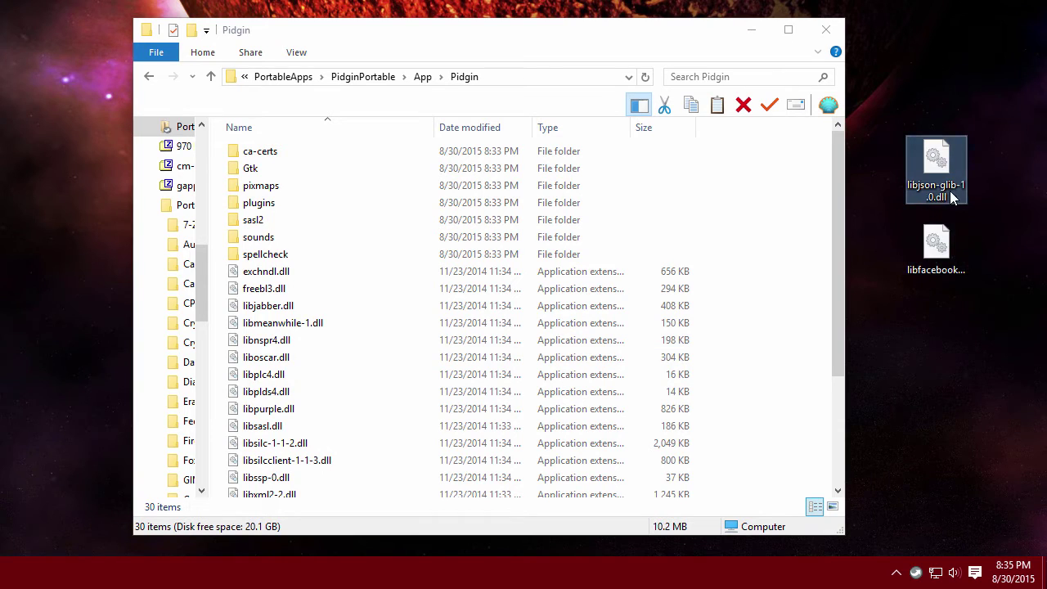
pyautogui.moveTo(943, 158); pyautogui.dragTo(669, 387)
# Copy the libfacebook.dll into the Pidgin plugins folder and close File Explorer.
pyautogui.scroll(4, 357, 278)
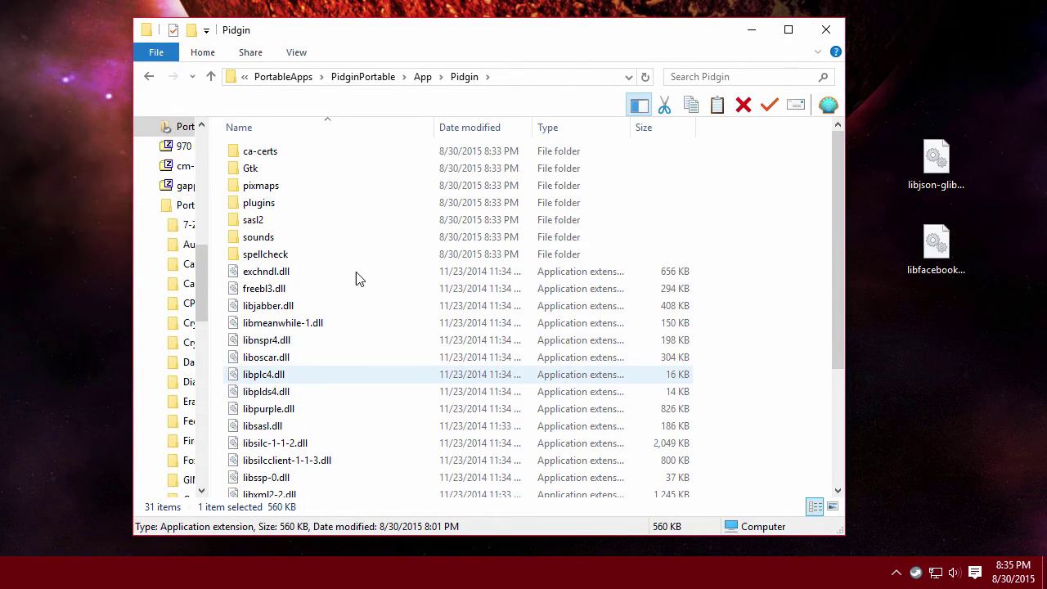
pyautogui.doubleClick(287, 209)
pyautogui.moveTo(930, 244); pyautogui.dragTo(548, 292)
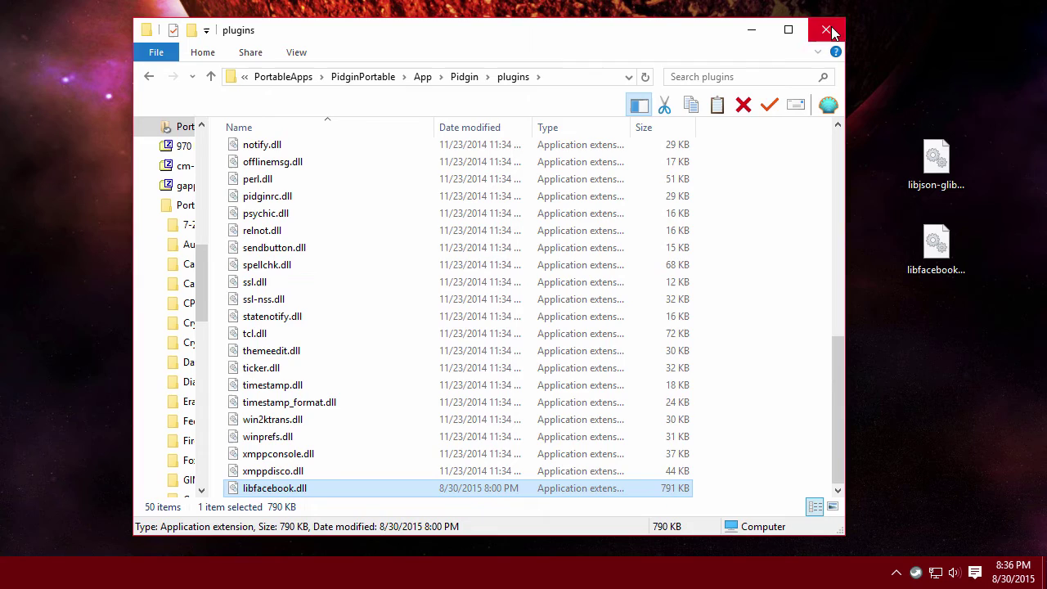
pyautogui.click(828, 30)
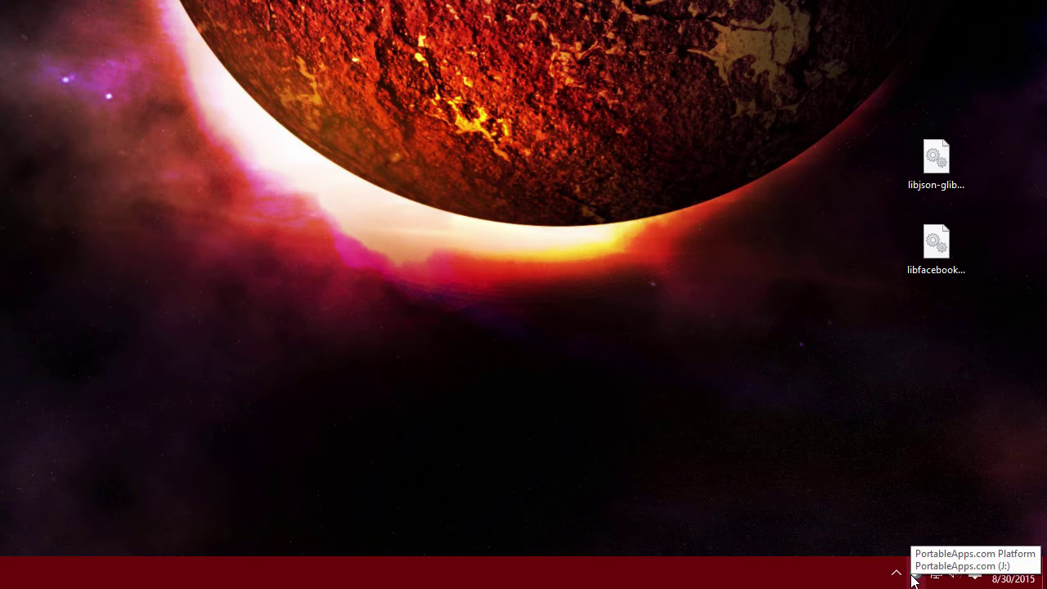
# Launch Pidgin Portable and begin a new account with Facebook as the protocol.
pyautogui.click(915, 574)
pyautogui.click(798, 304)
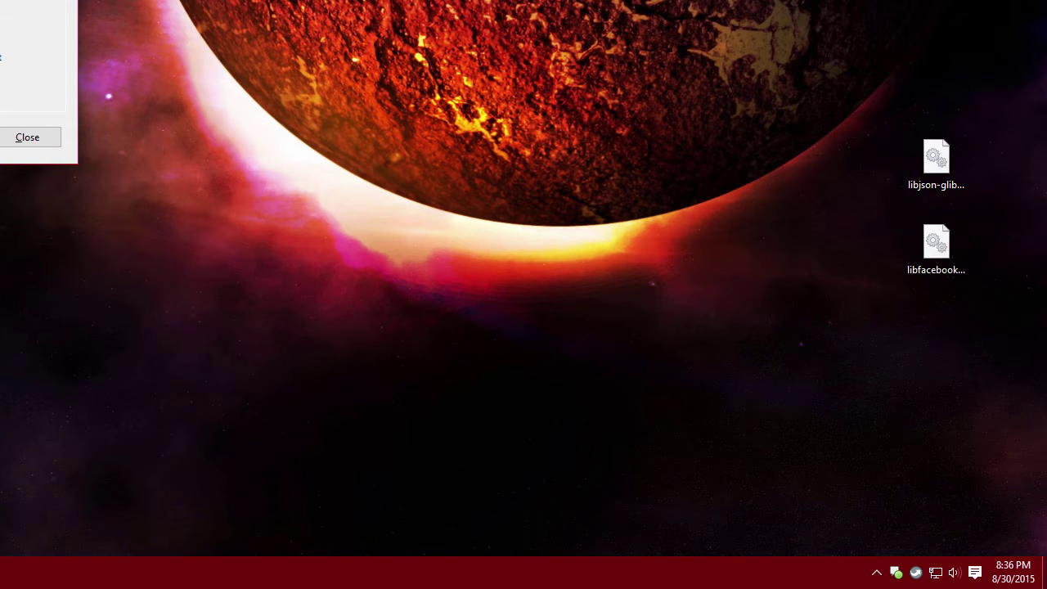
pyautogui.hotkey('alt', 'a')
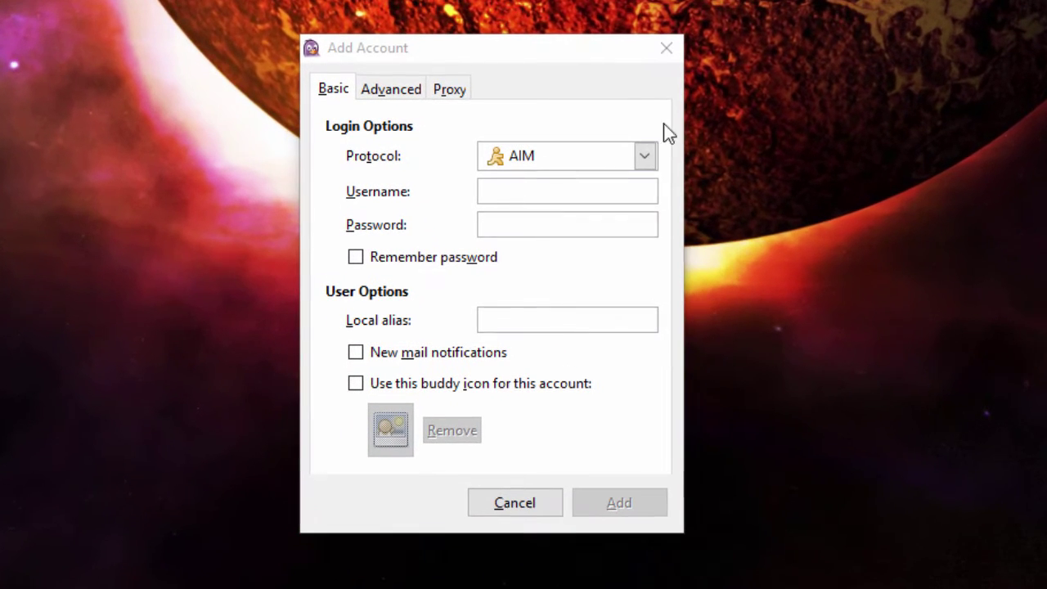
pyautogui.click(646, 159)
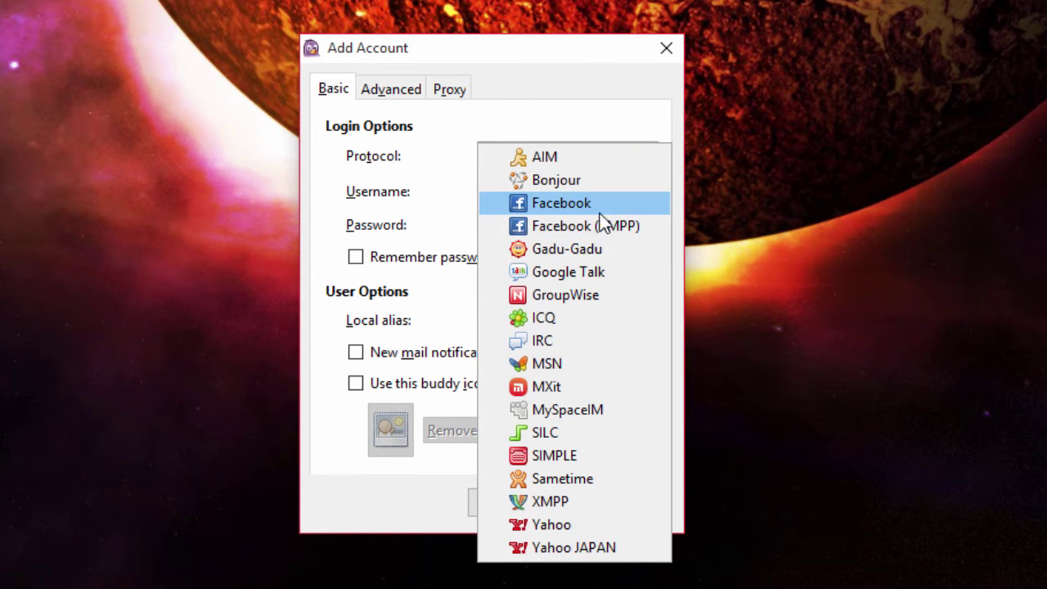
pyautogui.click(600, 209)
# Enter the Facebook account username and password, and tick Remember password.
pyautogui.click(545, 197)
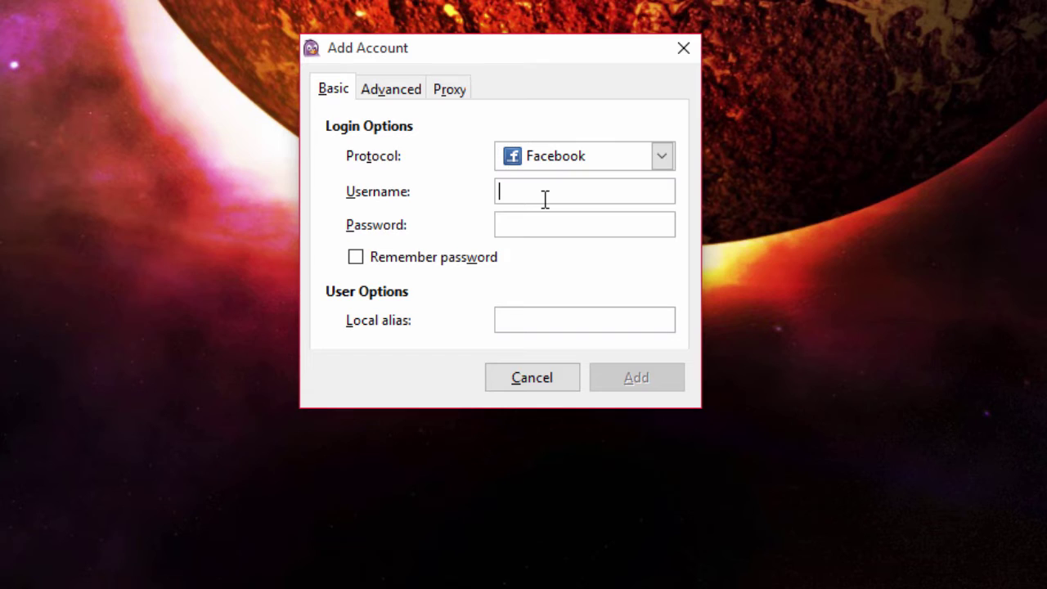
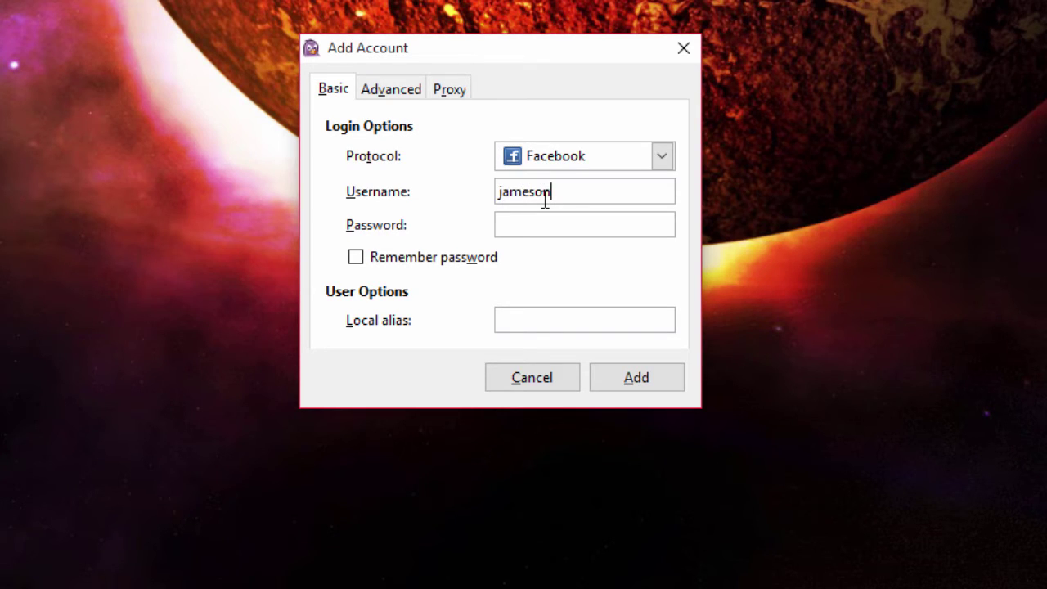
pyautogui.click(611, 233)
pyautogui.write('*********')
pyautogui.click(355, 257)
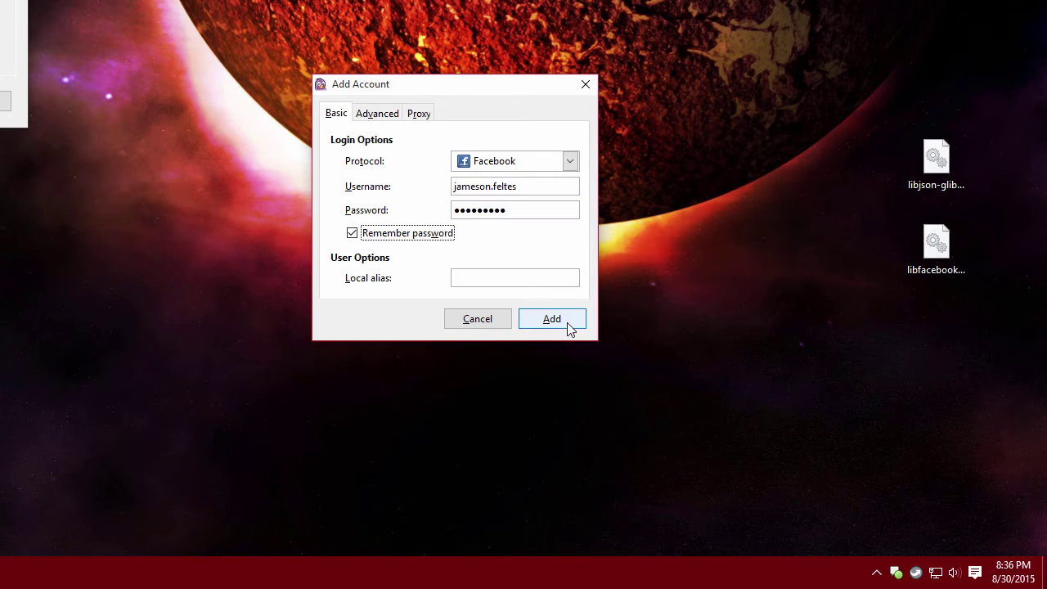
# Add the Facebook account and let the buddy list load with online friends.
pyautogui.click(567, 326)
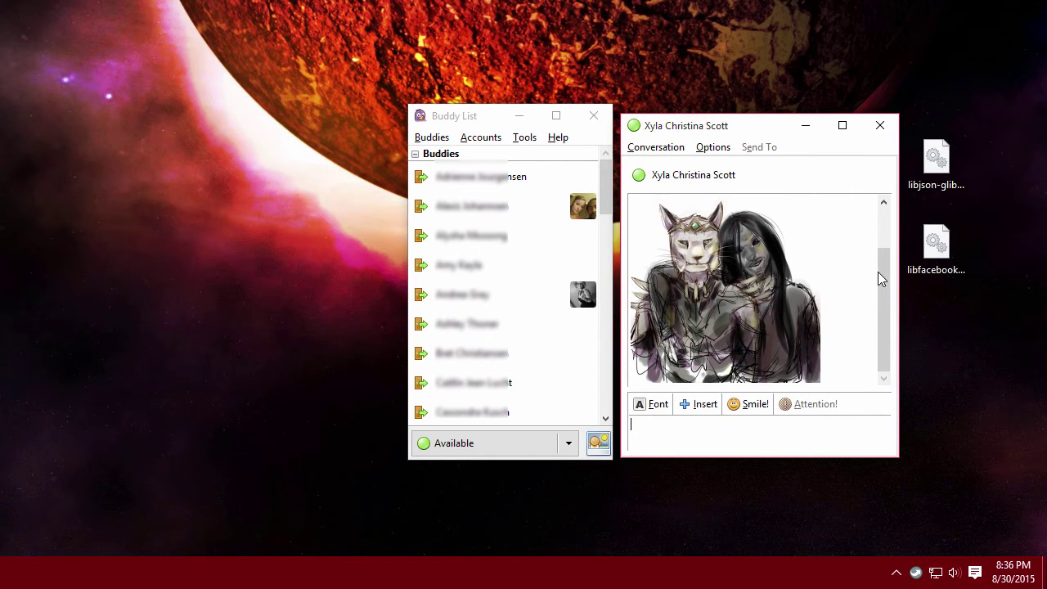
pyautogui.scroll(2, 887, 237)
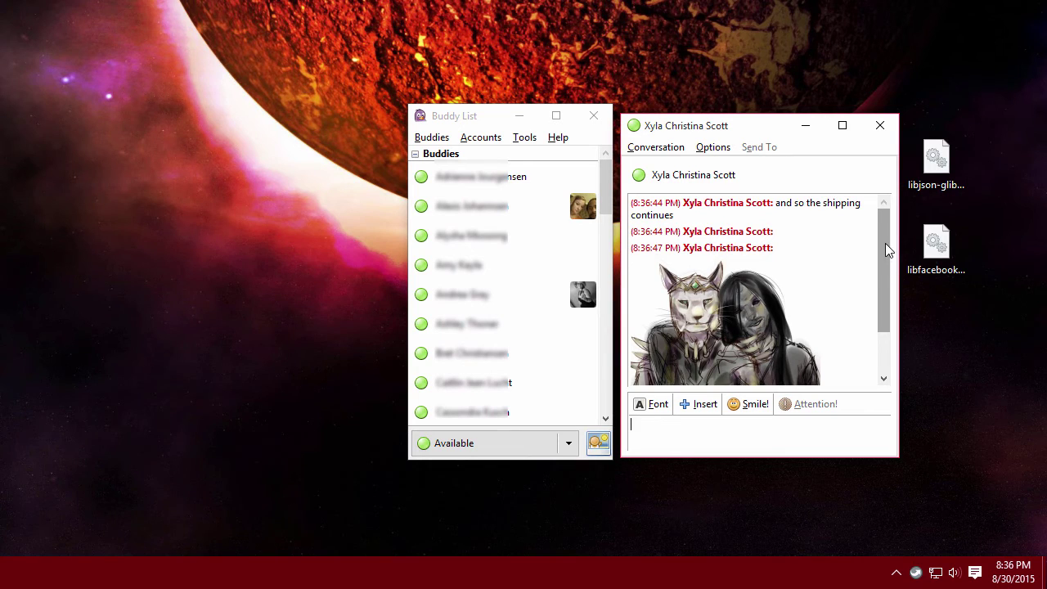
pyautogui.scroll(-2, 888, 325)
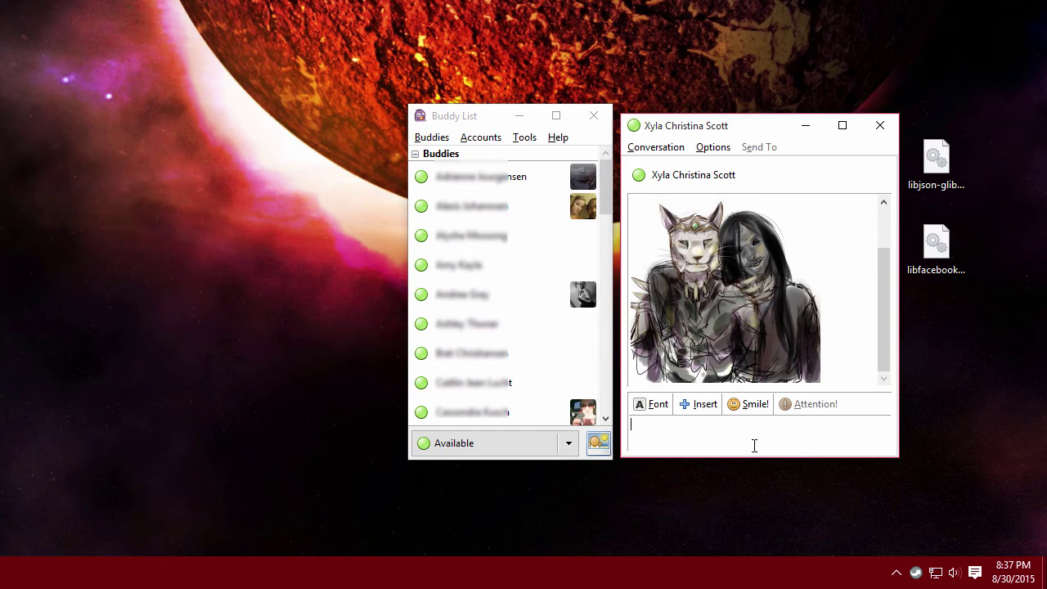
# Send the message 'Hahaha' in the open conversation window.
pyautogui.write('Hahaha')
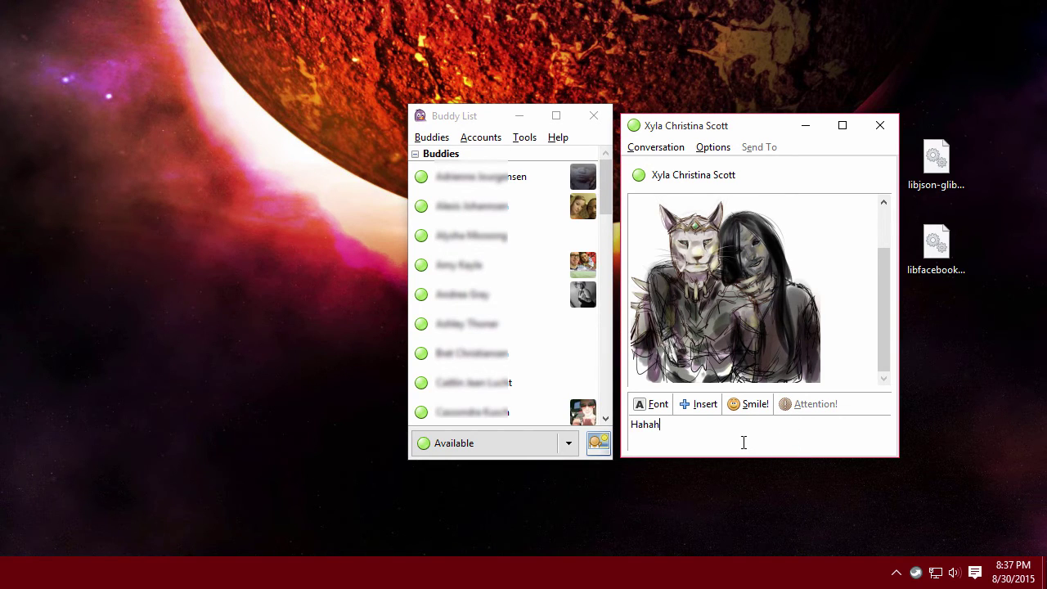
pyautogui.press('Return')
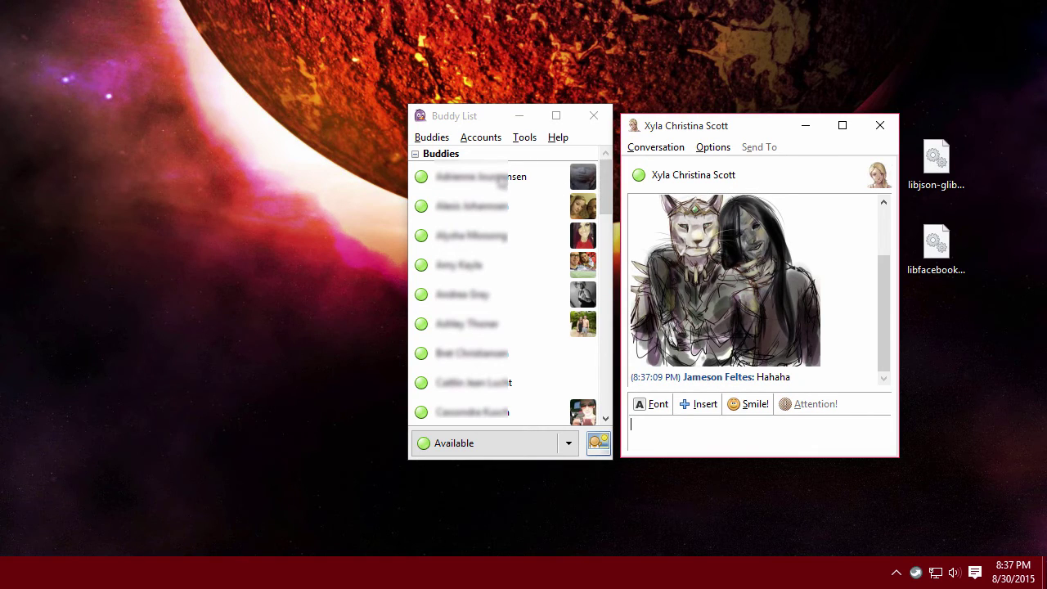
pyautogui.moveTo(505, 219)
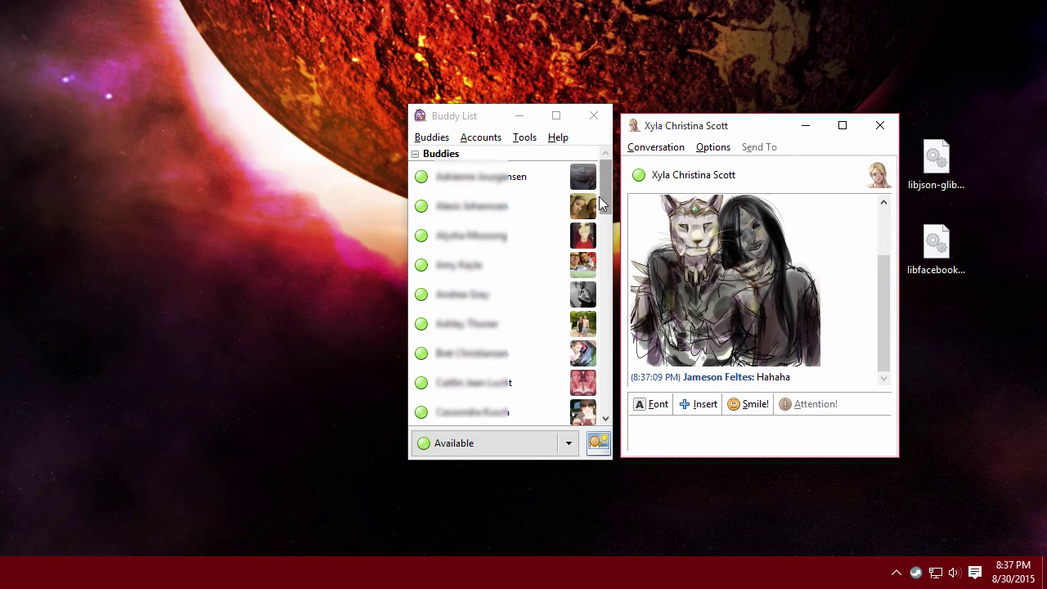
pyautogui.click(526, 139)
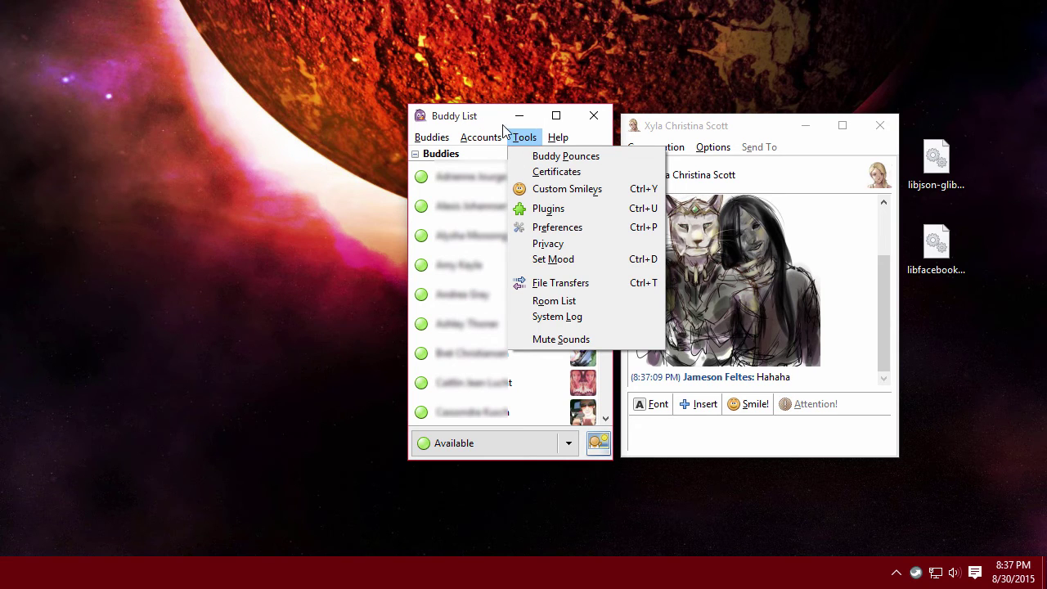
# In Preferences > Sounds, untick 'Buddy logs in' and 'Buddy logs out', then close.
pyautogui.moveTo(500, 135)
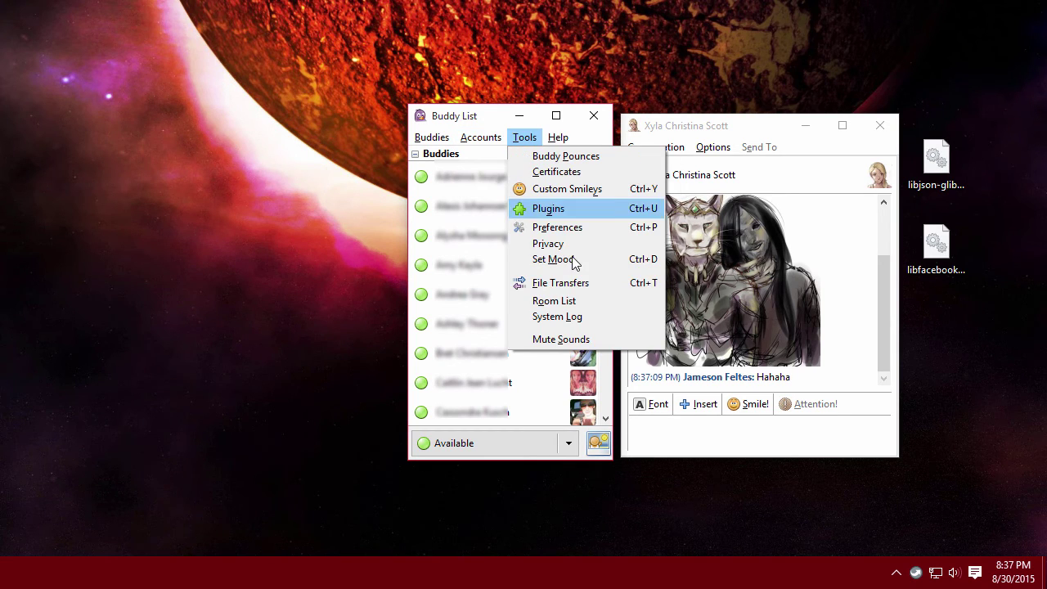
pyautogui.click(550, 244)
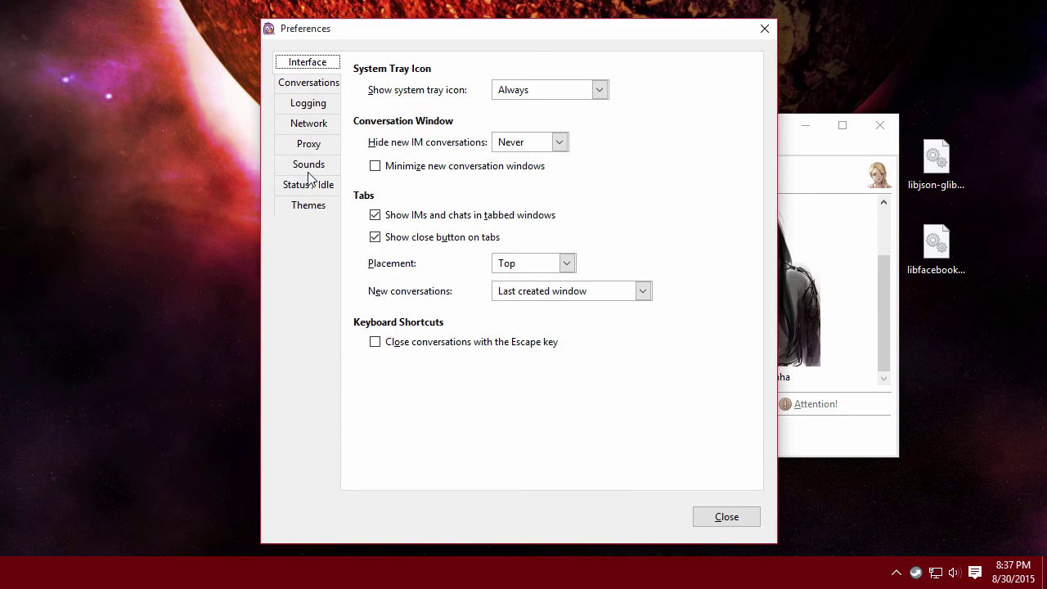
pyautogui.click(307, 168)
pyautogui.click(380, 203)
pyautogui.click(380, 222)
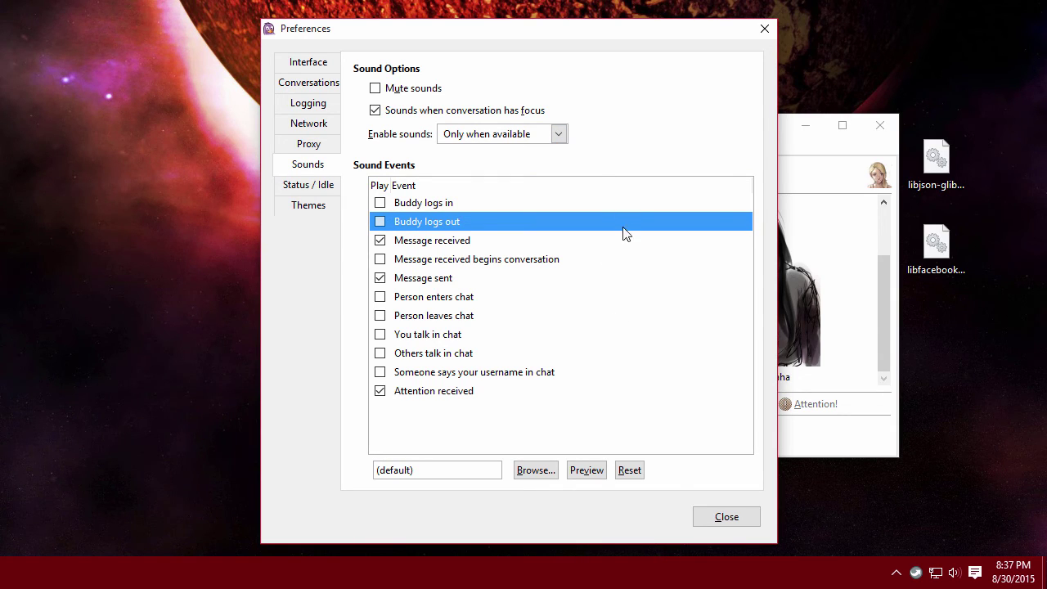
pyautogui.click(724, 522)
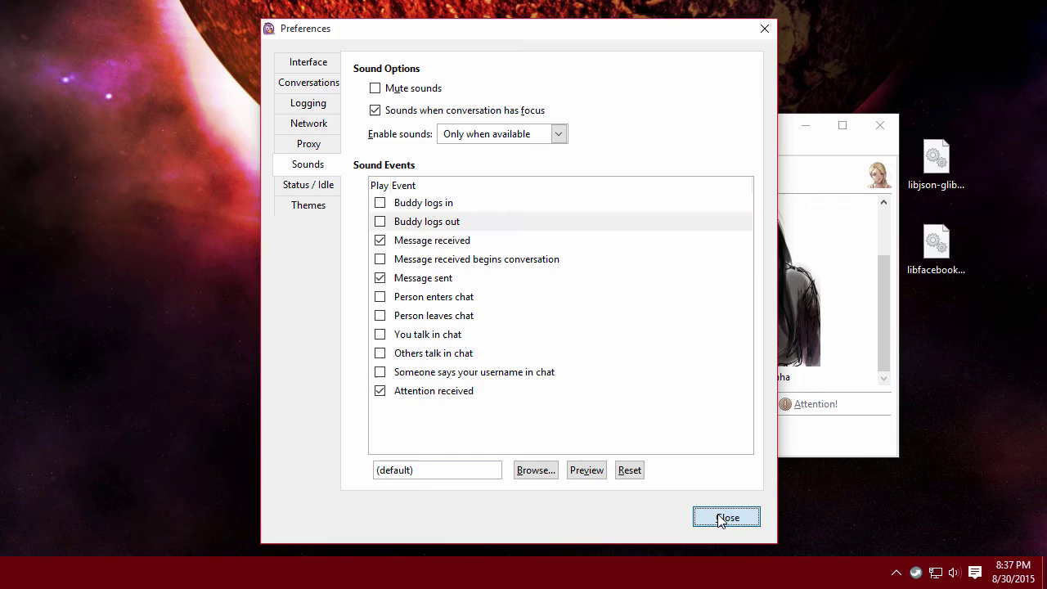